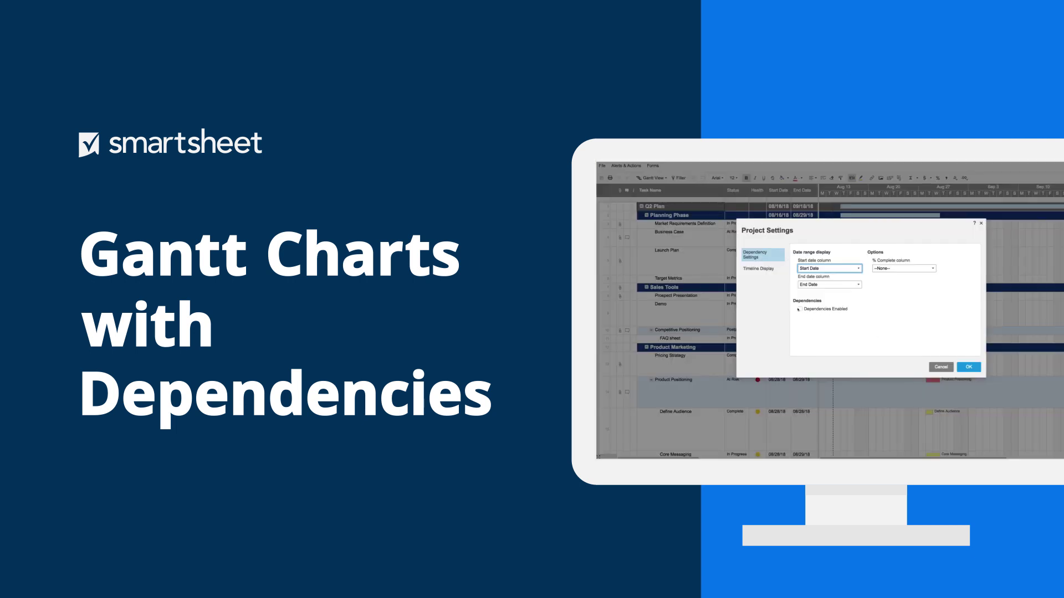
Step: Check Dependencies Enabled in the intro Project Settings preview and confirm it, bringing up the Gantt sheet
click(799, 309)
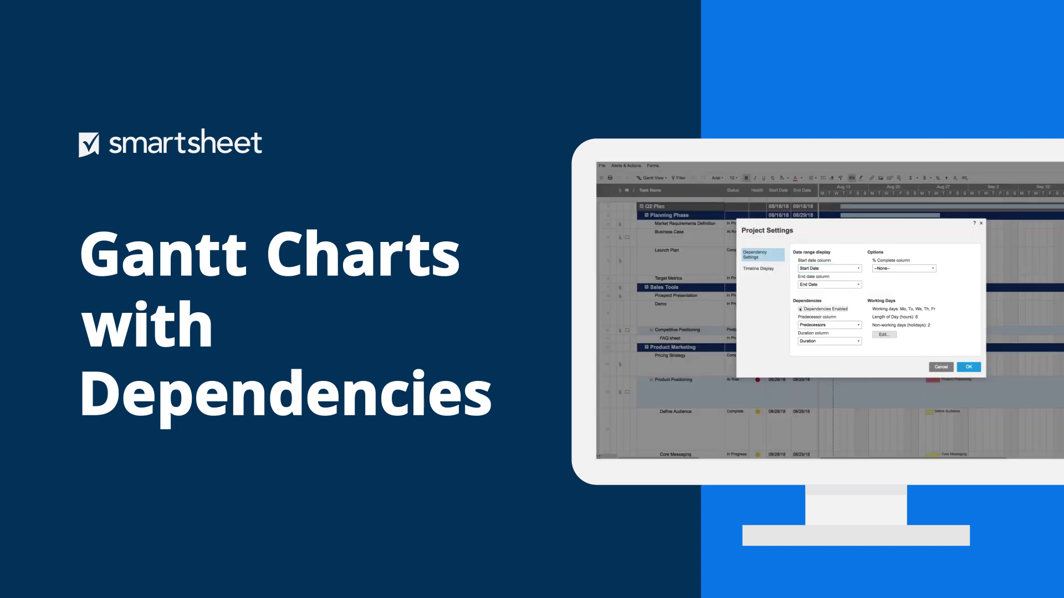
click(964, 366)
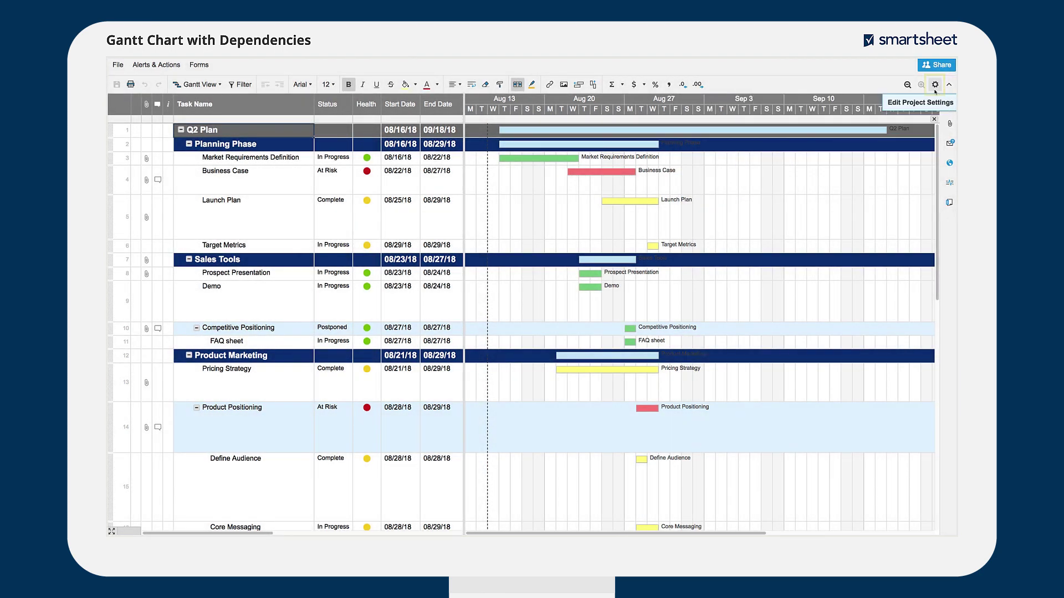
Step: Turn on Dependencies Enabled in Project Settings, adding Duration and Predecessors columns
click(935, 85)
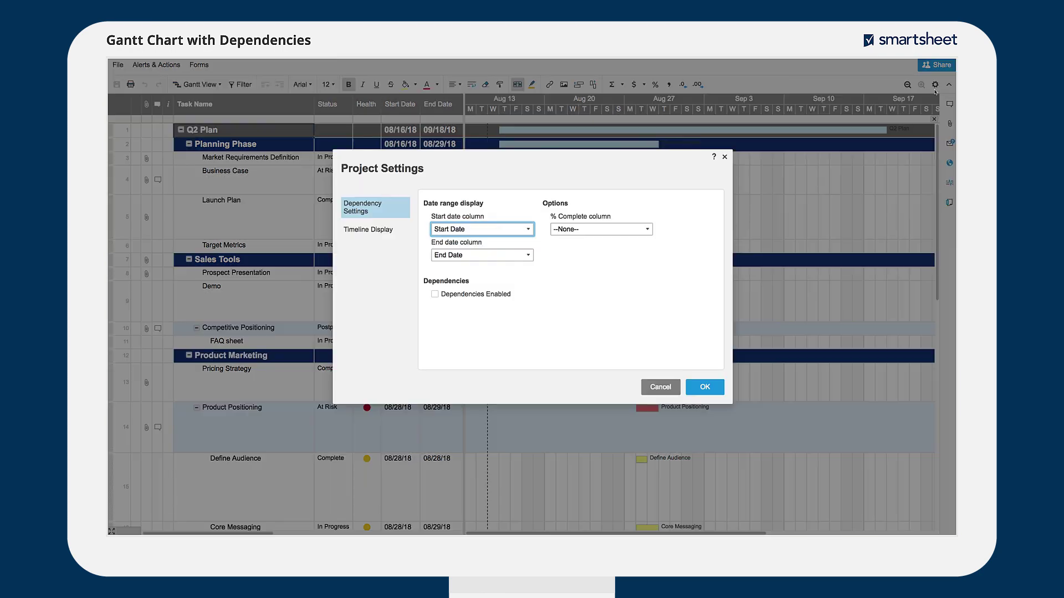
click(435, 294)
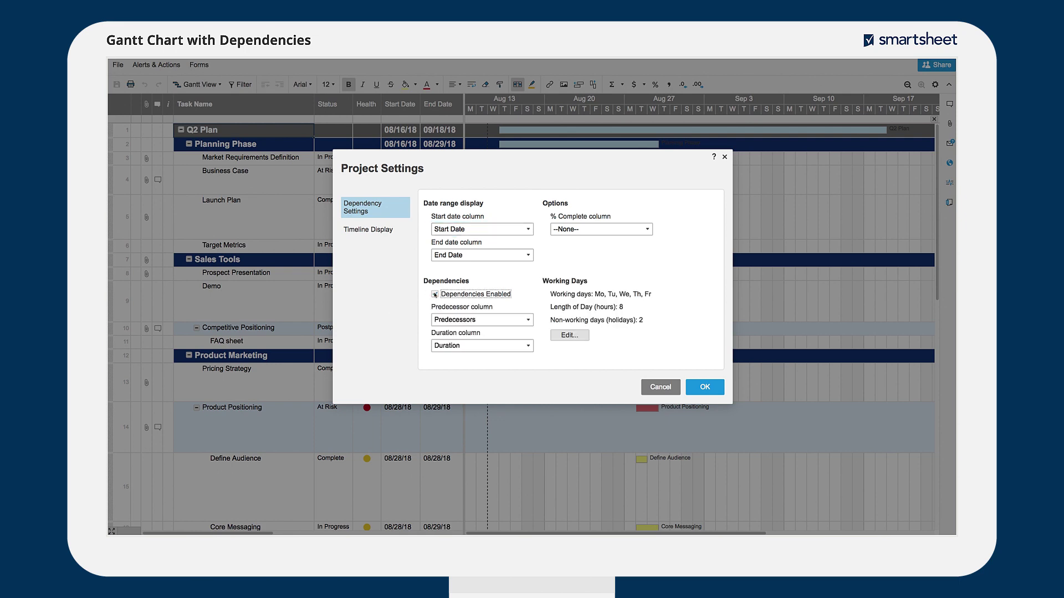
click(699, 386)
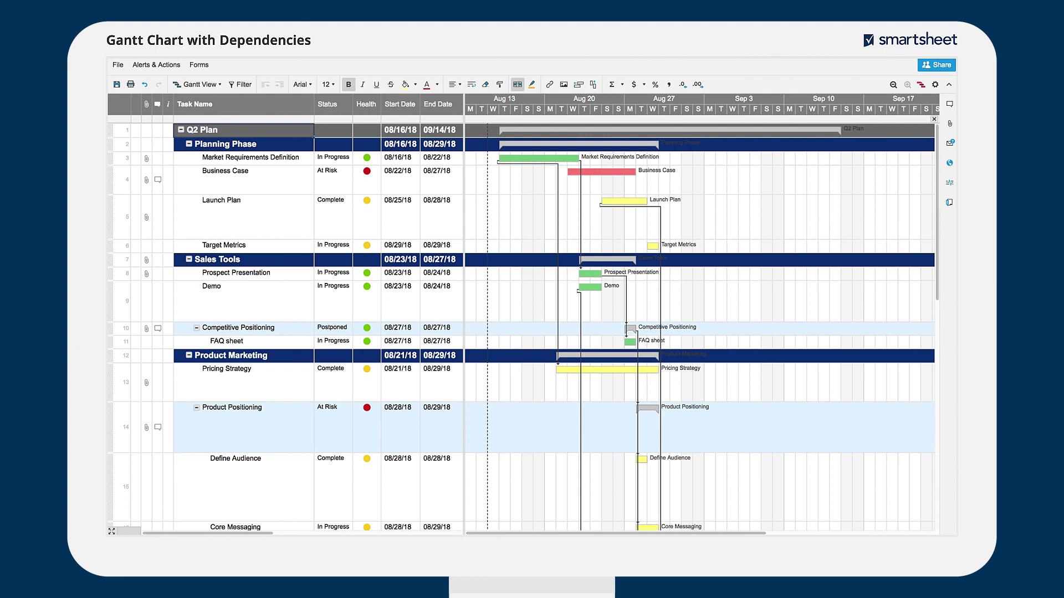
drag(464, 131, 558, 136)
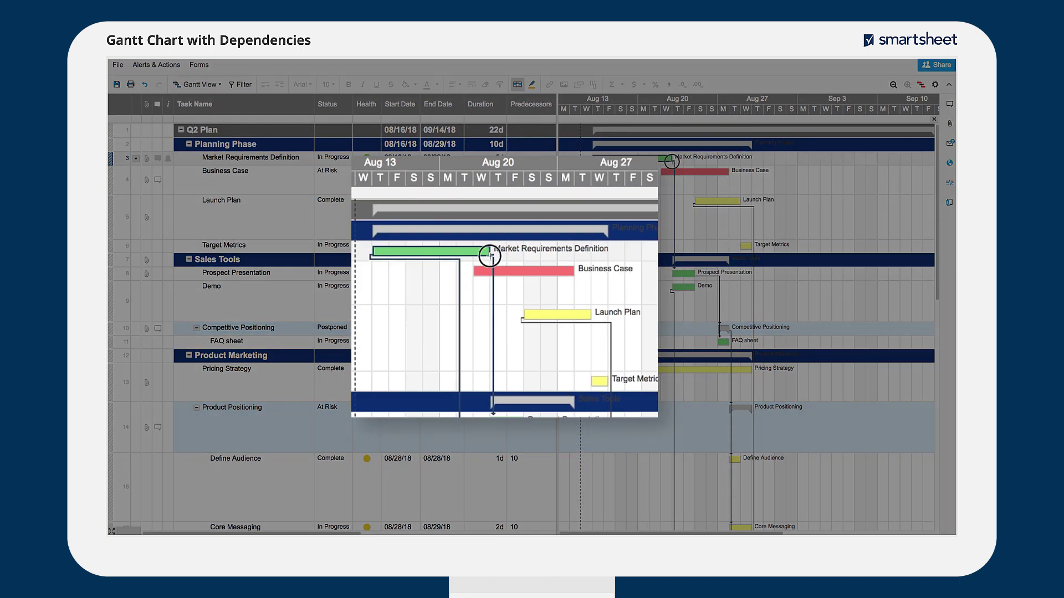
Step: Chain Market Requirements Definition → Business Case → Launch Plan, moving Launch Plan to 08/29–08/31
drag(669, 158, 671, 171)
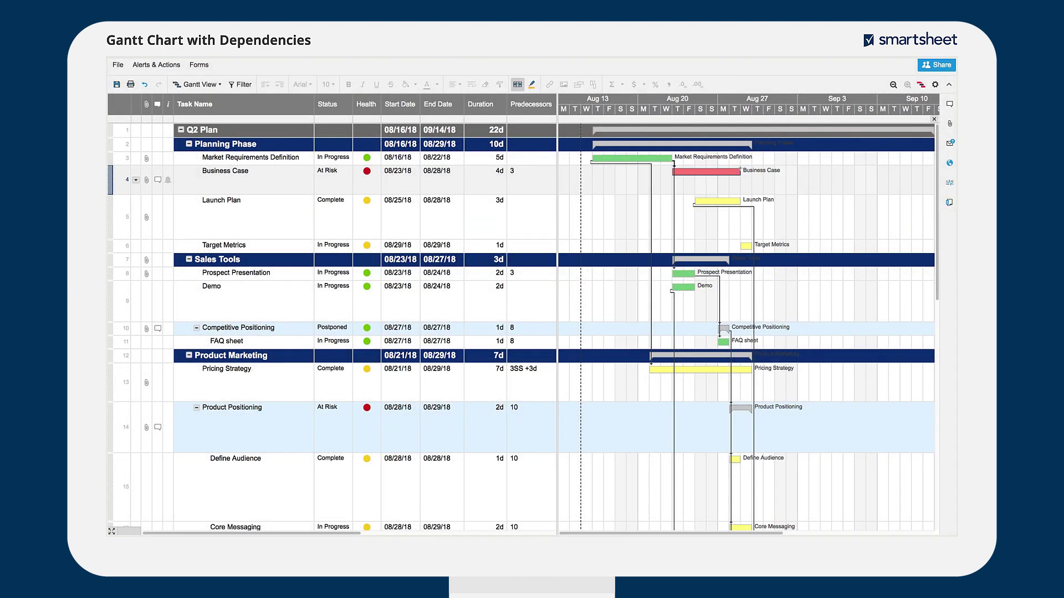
drag(740, 172, 736, 203)
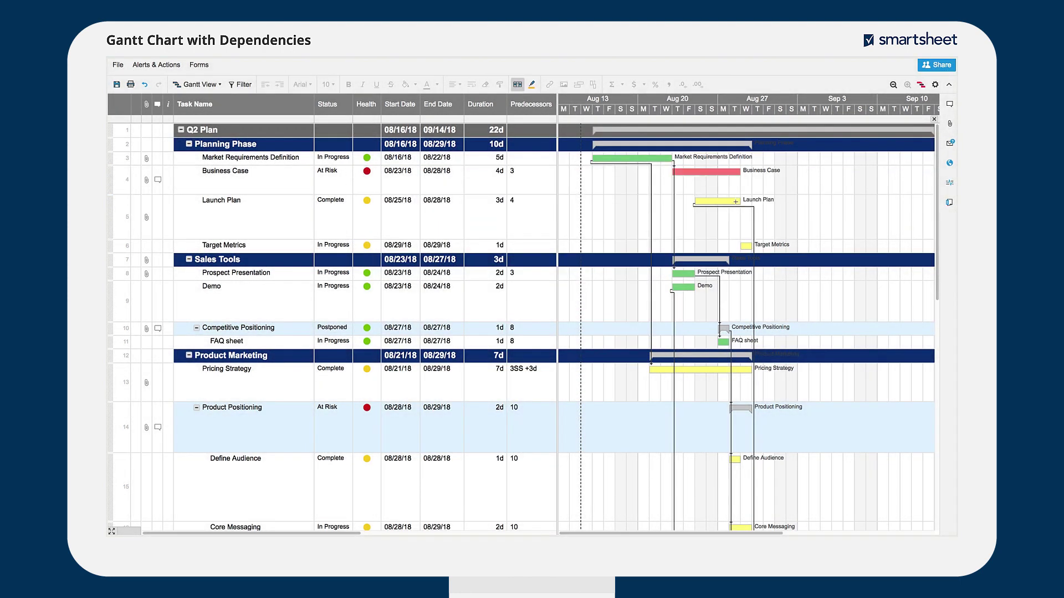
click(530, 247)
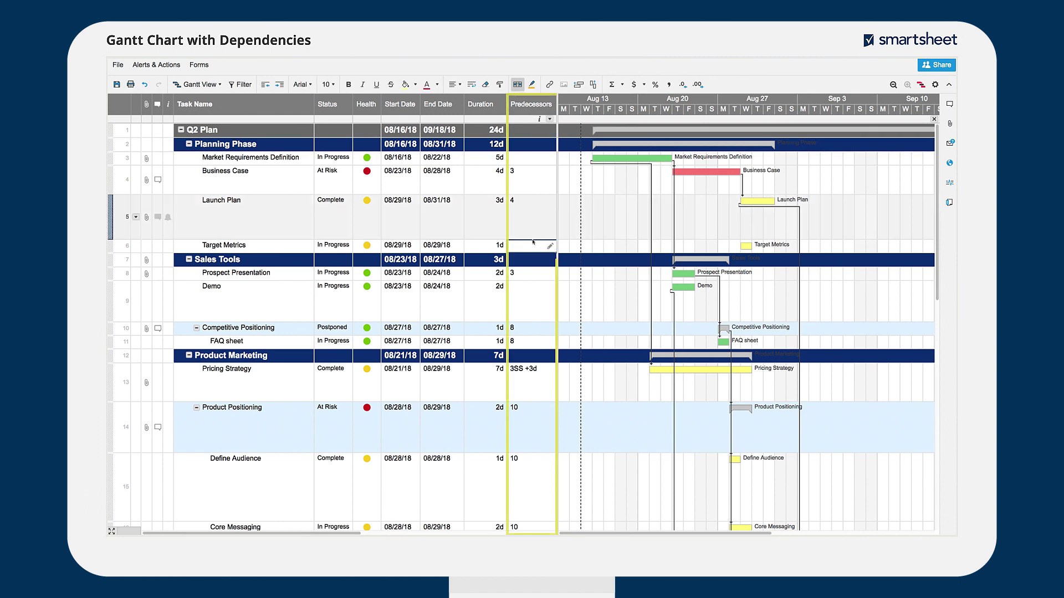
Step: Enter 5 as Target Metrics' predecessor, shifting it to 09/03/18
text(5)
key(Return)
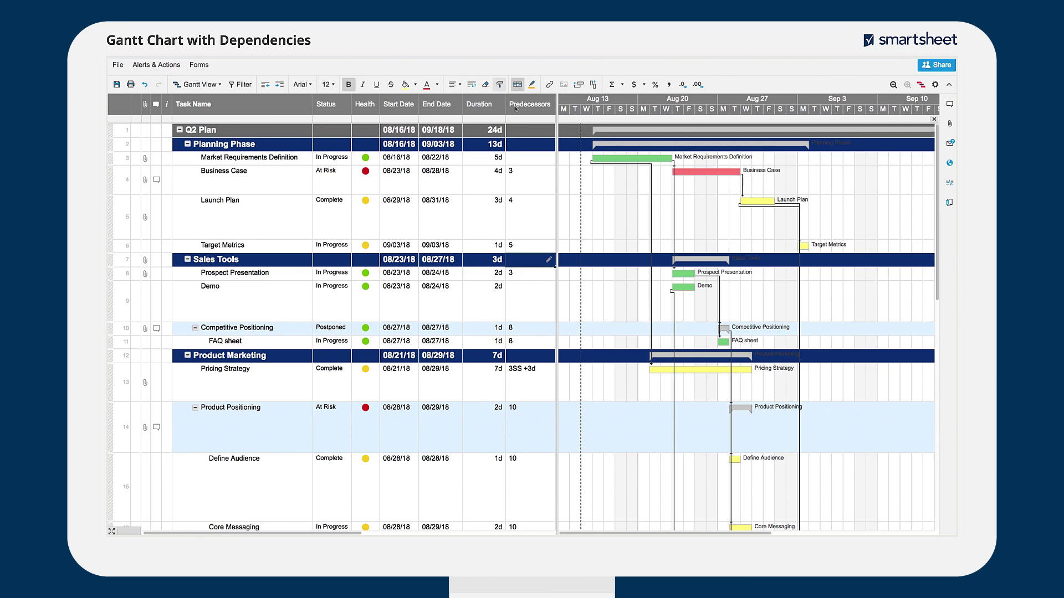
Step: Add a 1-day lag to Business Case's dependency on Market Requirements Definition
click(529, 175)
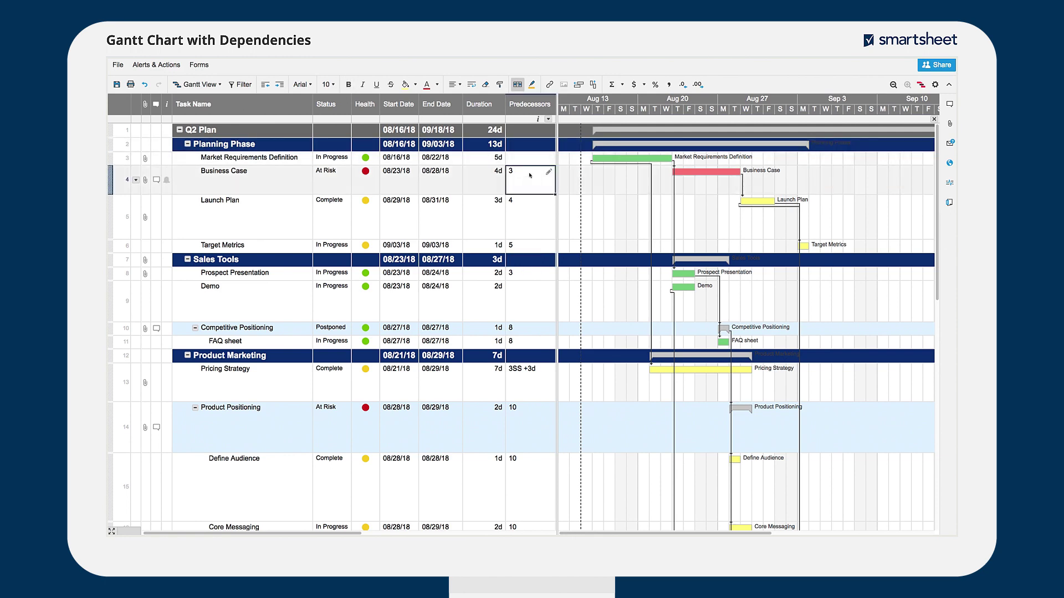
click(548, 174)
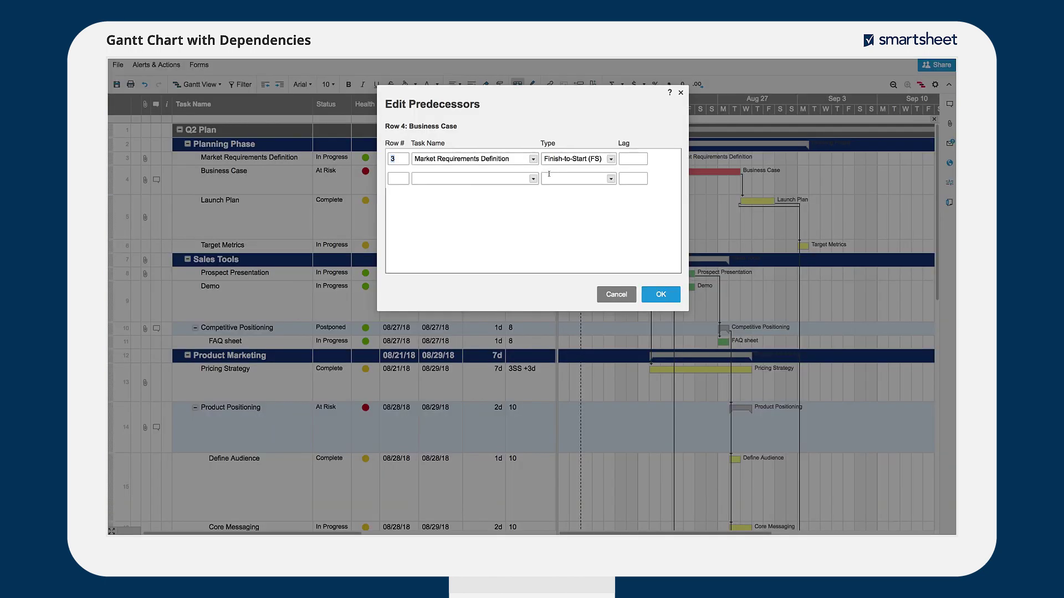
click(628, 159)
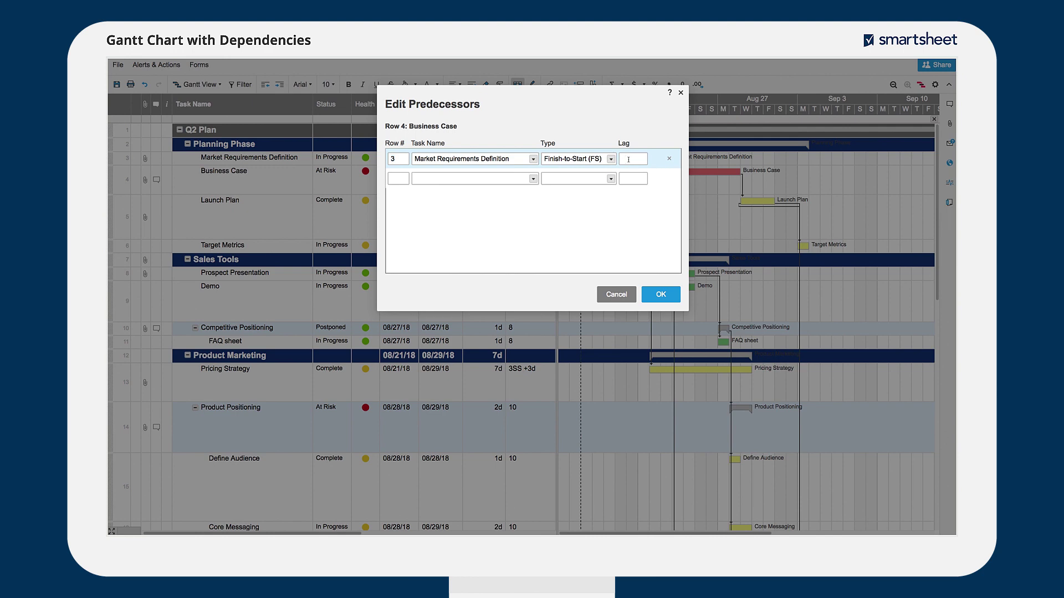
text(1)
click(660, 295)
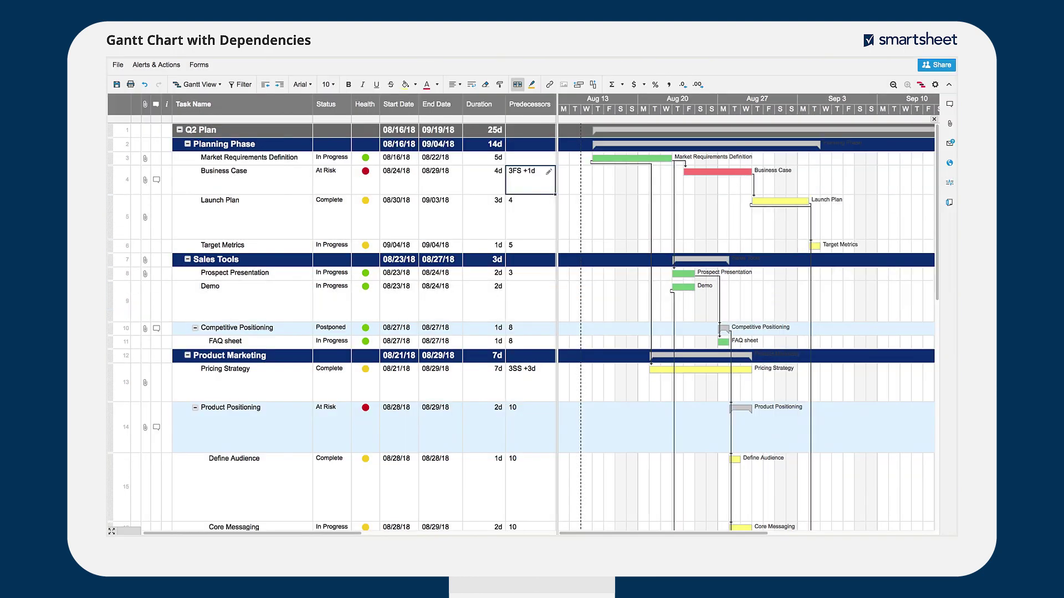
Step: Remove the lag and change the dependency type to Start-to-Start (3SS)
click(548, 171)
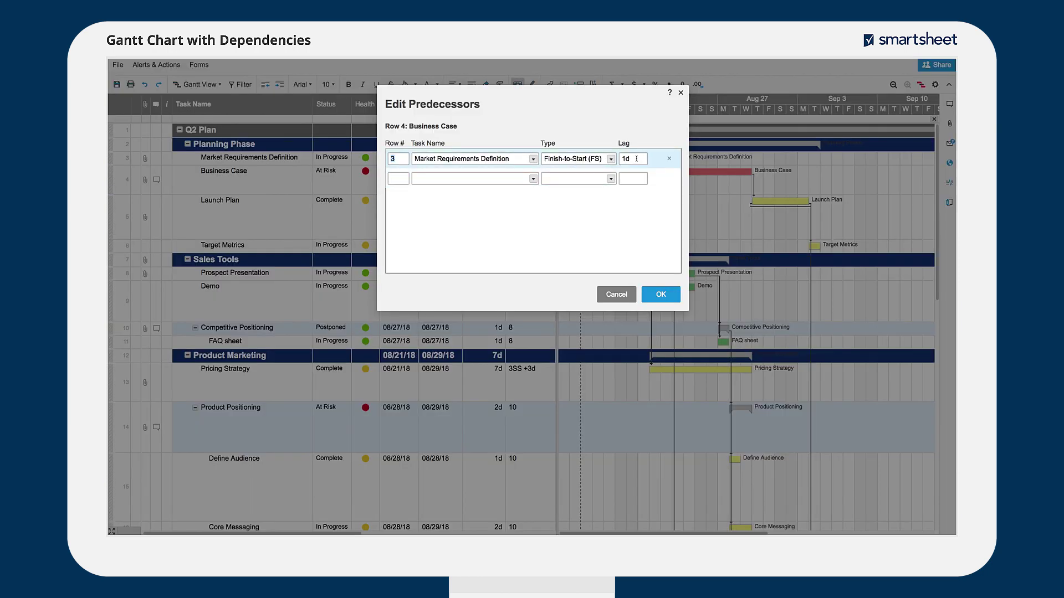
drag(636, 158, 615, 159)
key(BackSpace)
click(610, 159)
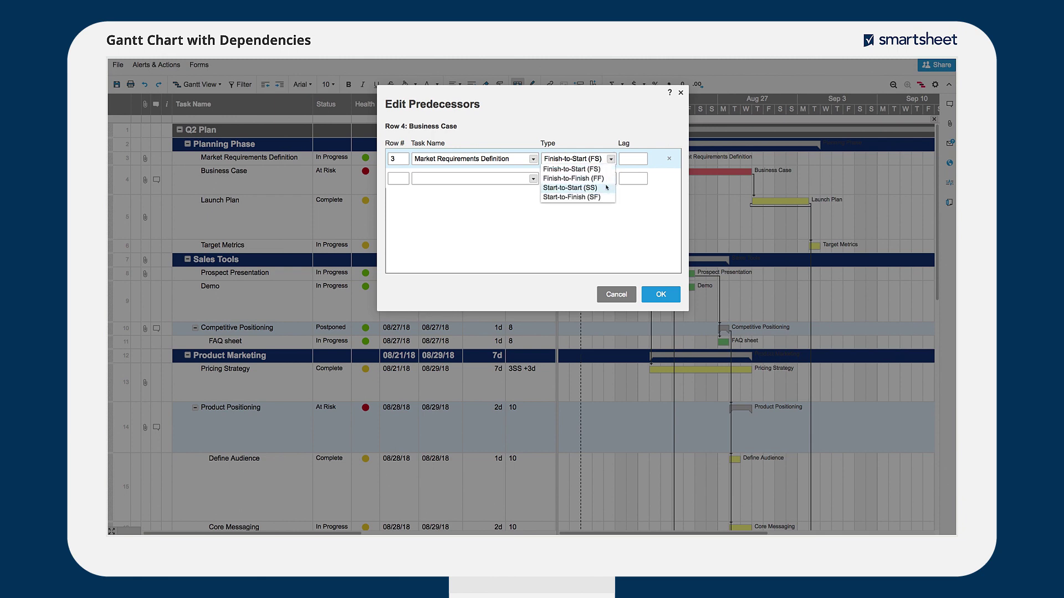
click(606, 188)
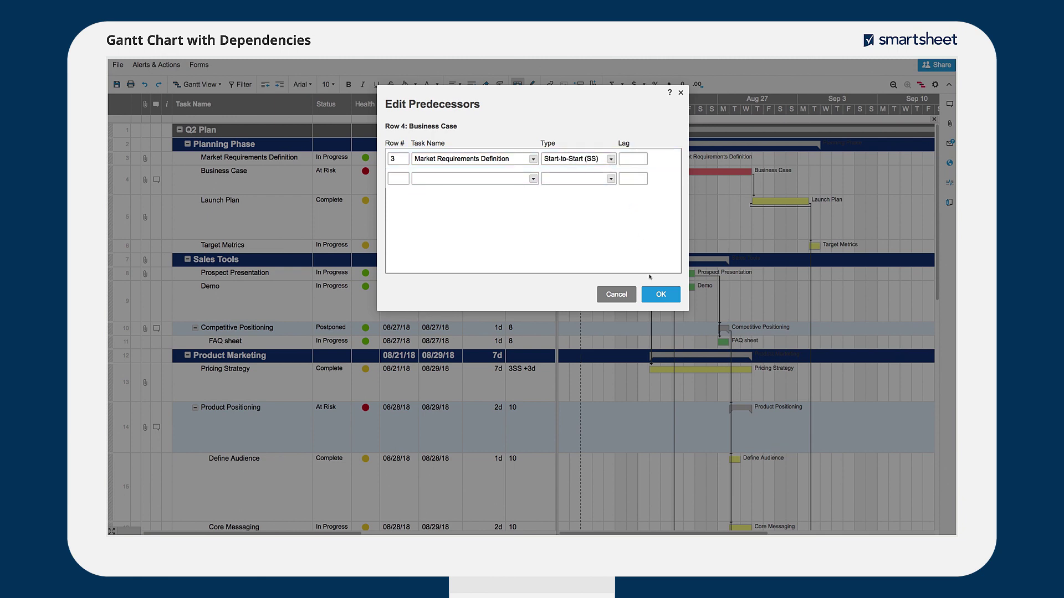
click(660, 294)
click(662, 176)
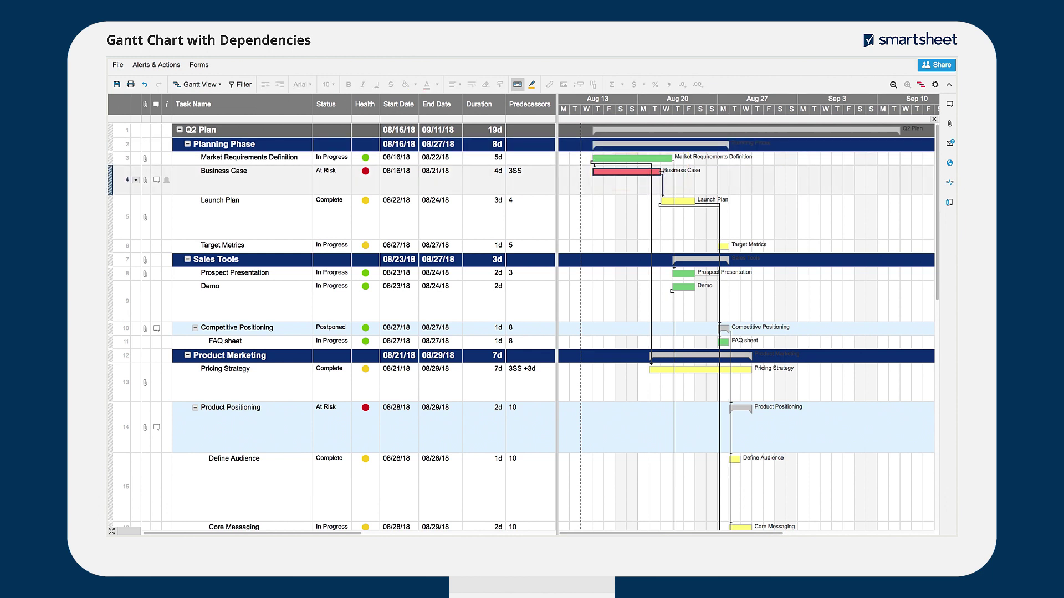
click(661, 171)
Step: Shorten the Business Case bar and set its duration to 4 days
drag(660, 172, 640, 172)
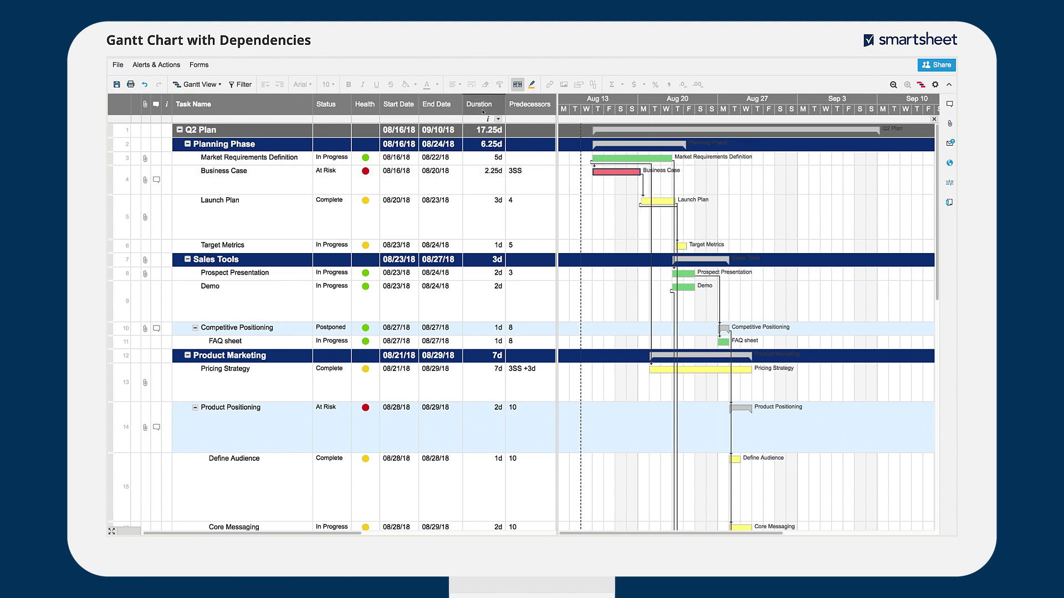
click(493, 173)
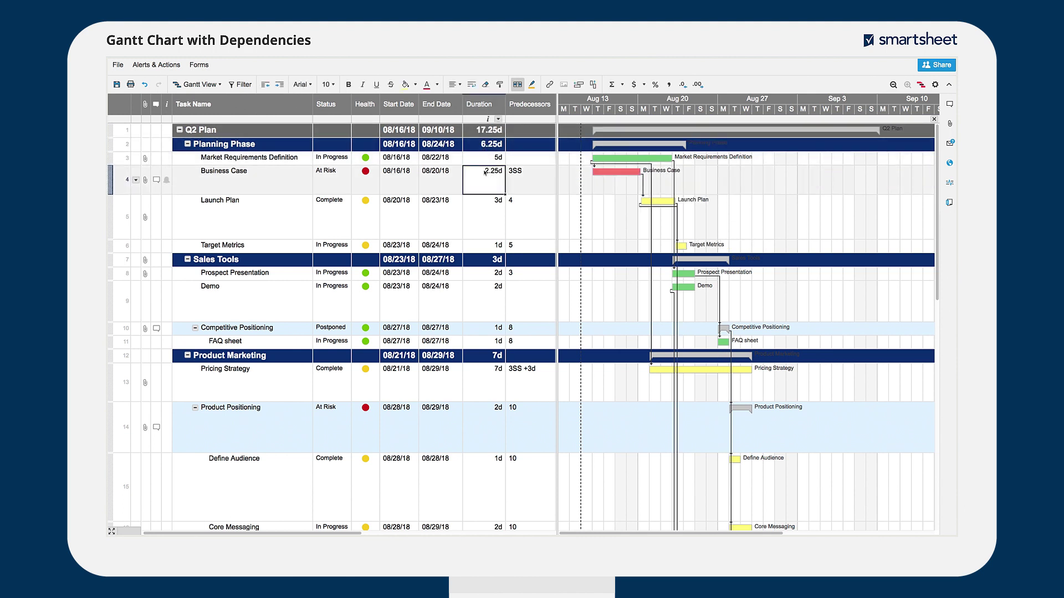
double_click(492, 173)
text(4)
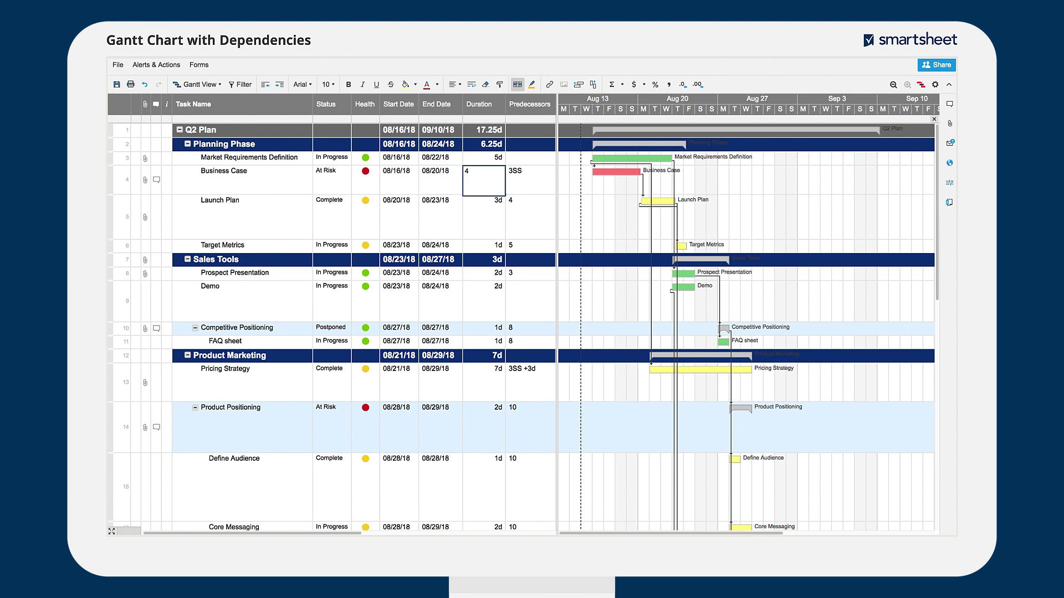
key(Tab)
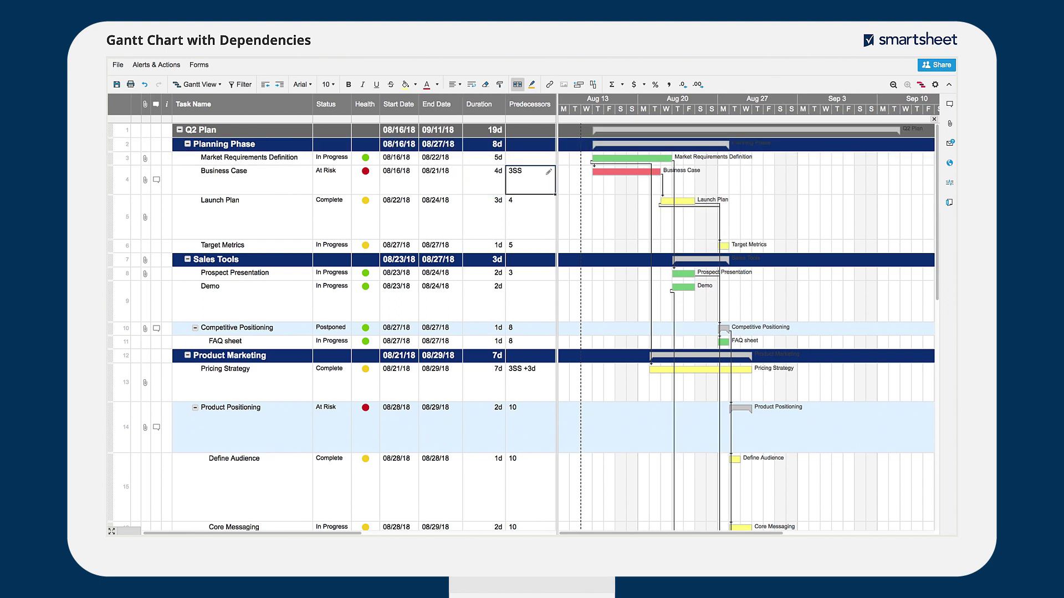
Step: Change Target Metrics' duration from 1d to 0, making it a milestone on 08/24
click(491, 247)
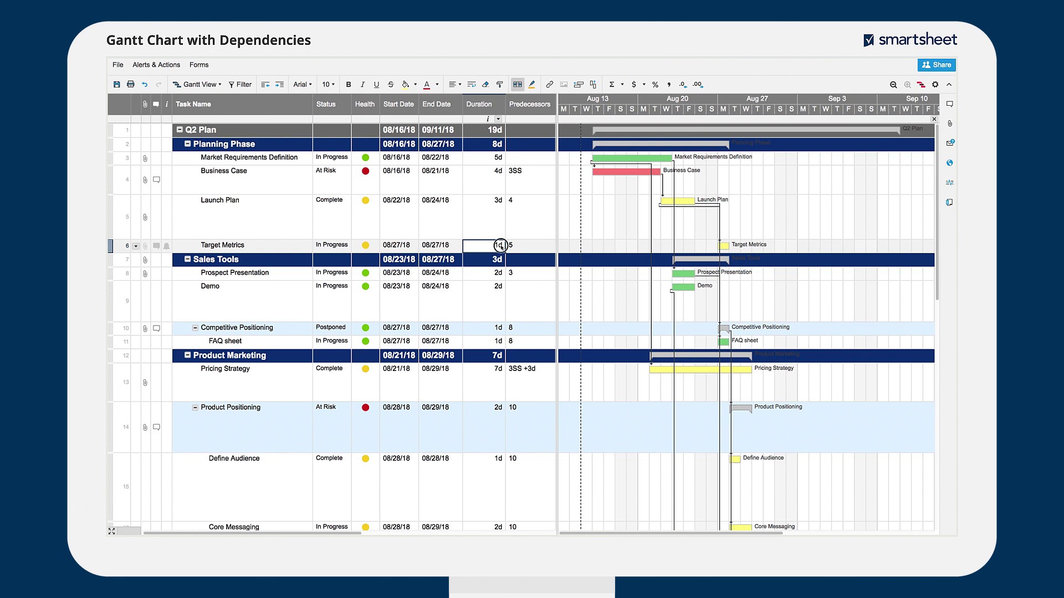
double_click(502, 245)
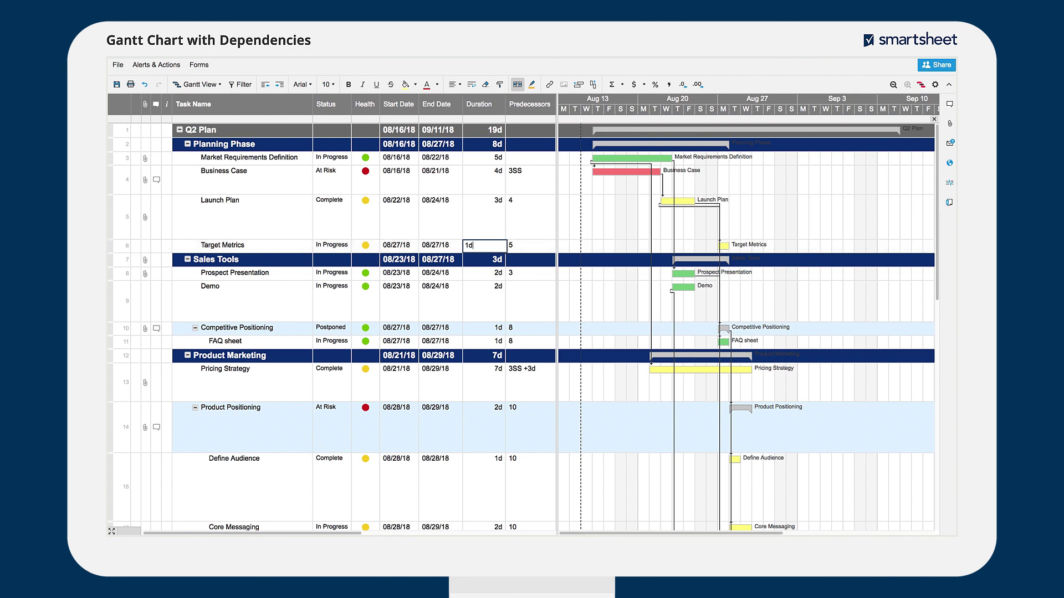
key(BackSpace)
key(BackSpace)
text(0)
key(Return)
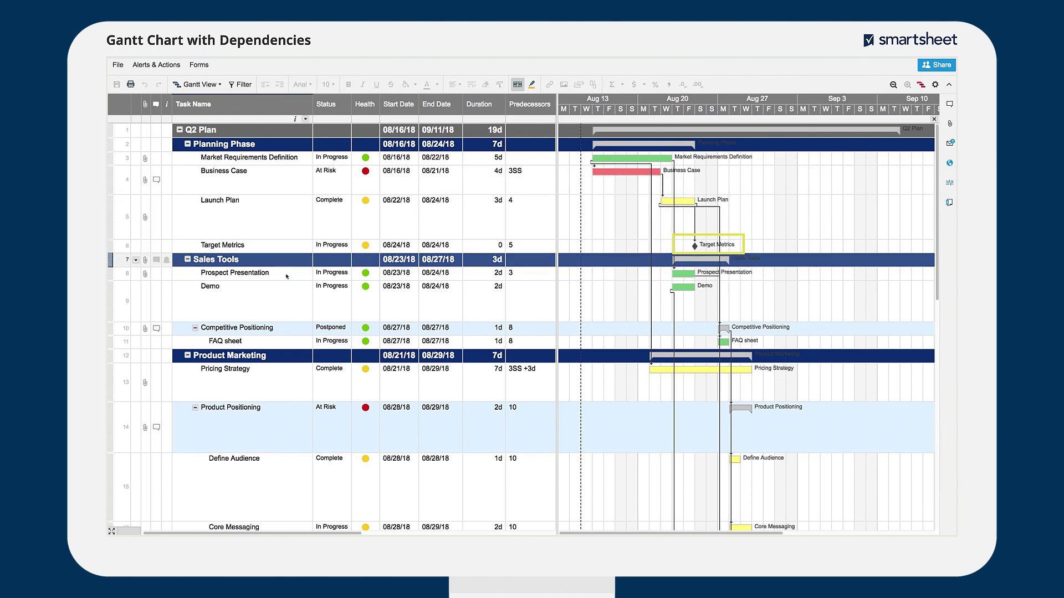
click(281, 296)
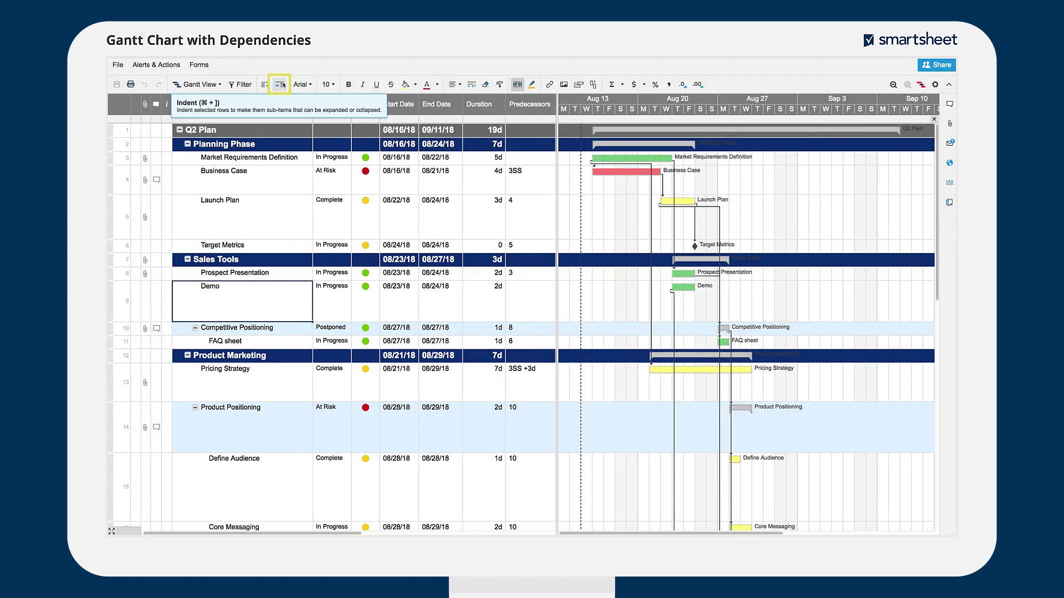
Step: Indent Demo under Prospect Presentation and widen the grid to reveal the % Complete column
click(281, 85)
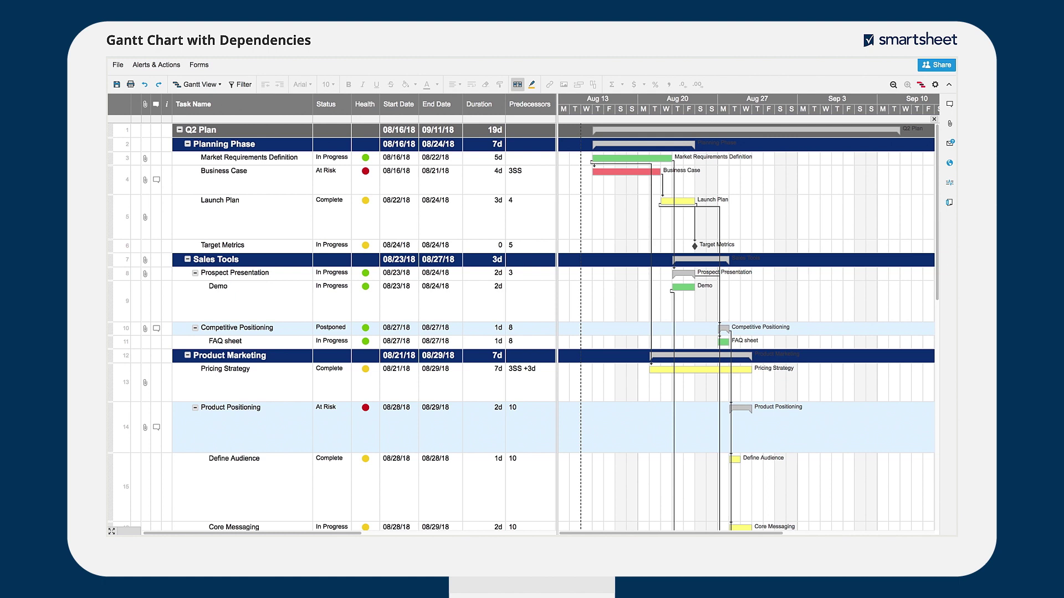
drag(558, 119, 602, 117)
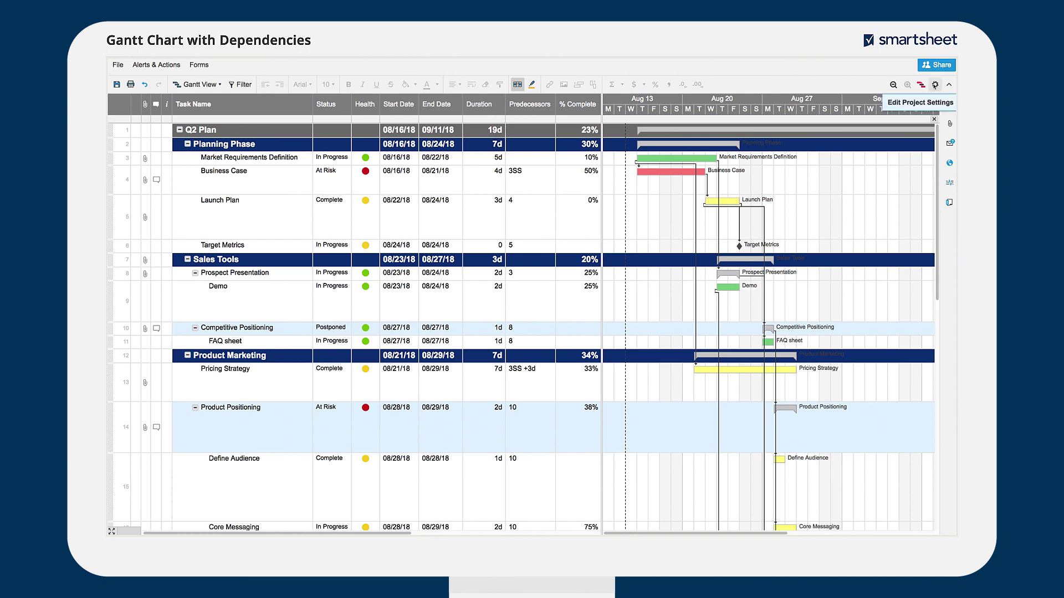
Step: Set % Complete as the project's progress column in Project Settings
click(935, 85)
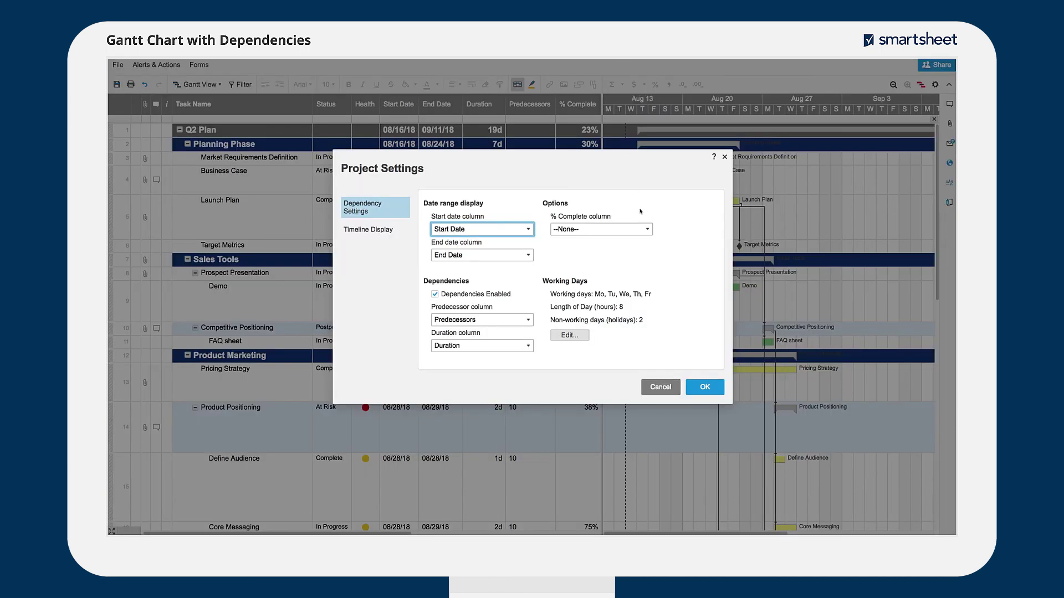
click(646, 229)
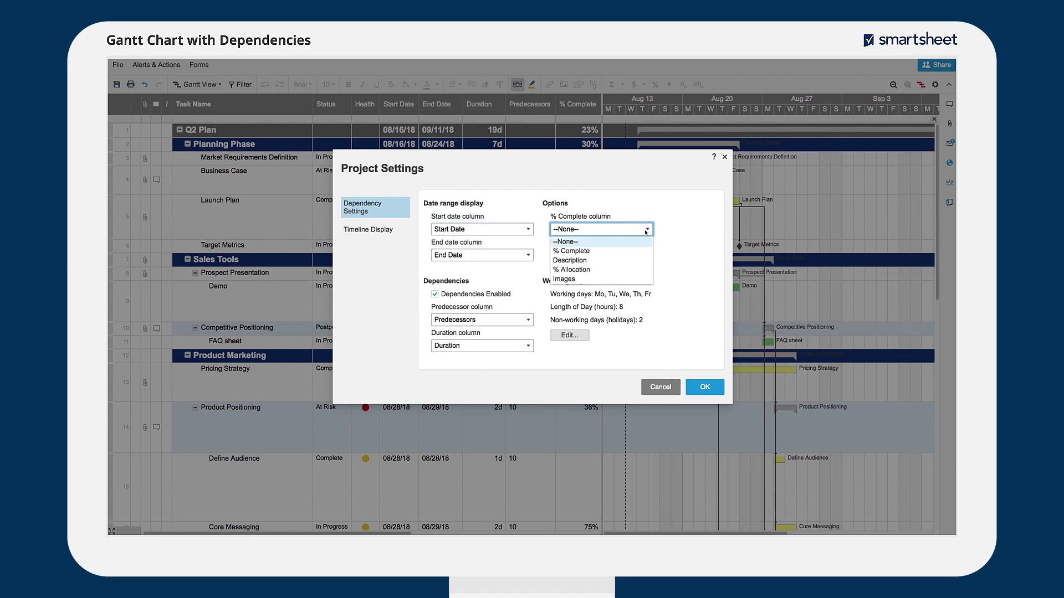
click(605, 251)
click(705, 387)
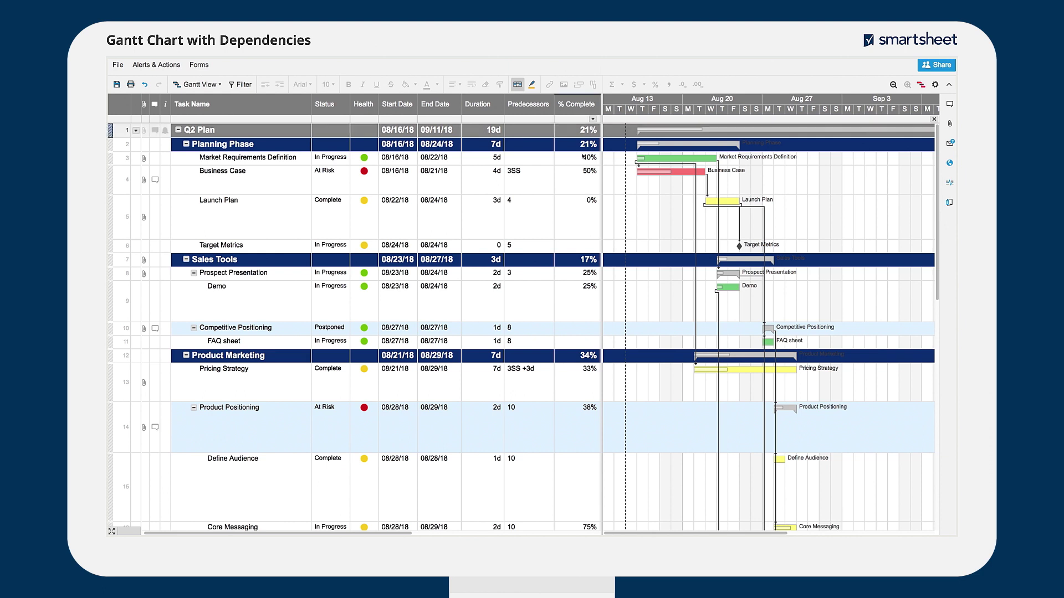
Step: Enter 60% complete for Business Case and 25% for Launch Plan
click(554, 173)
text(60%)
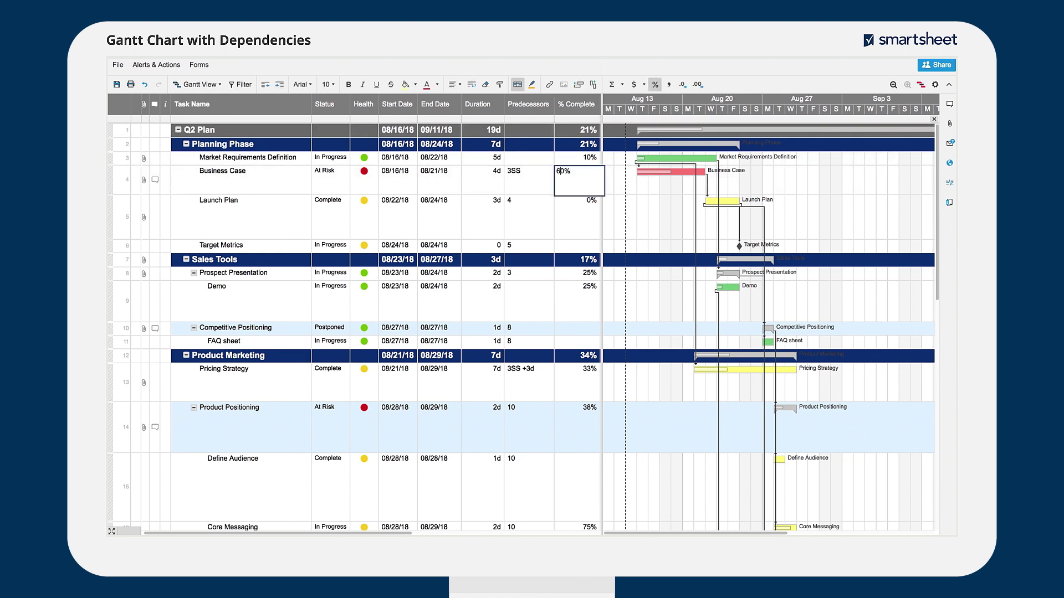
key(Return)
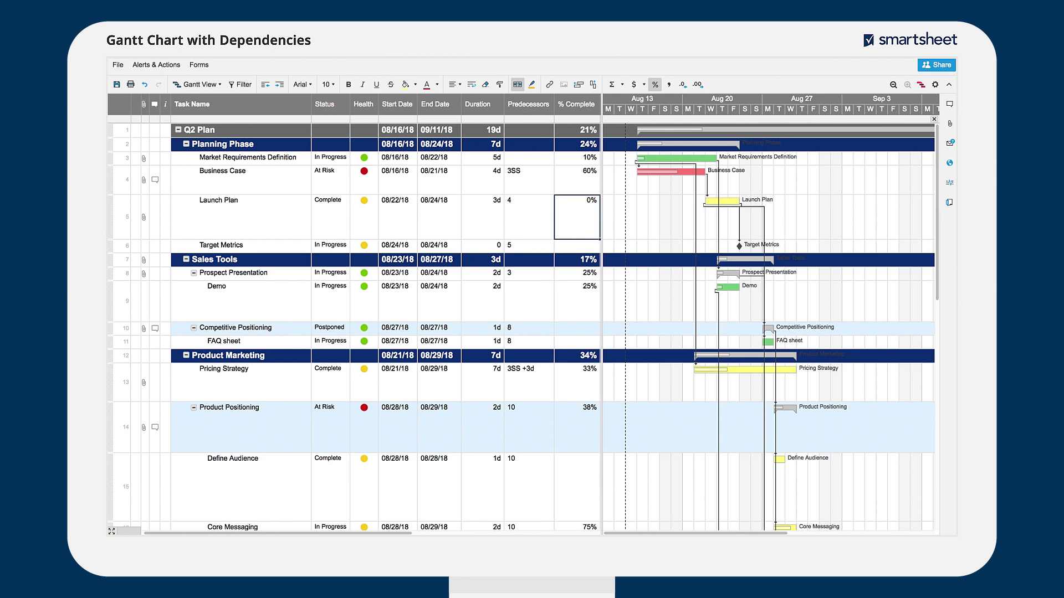
double_click(561, 203)
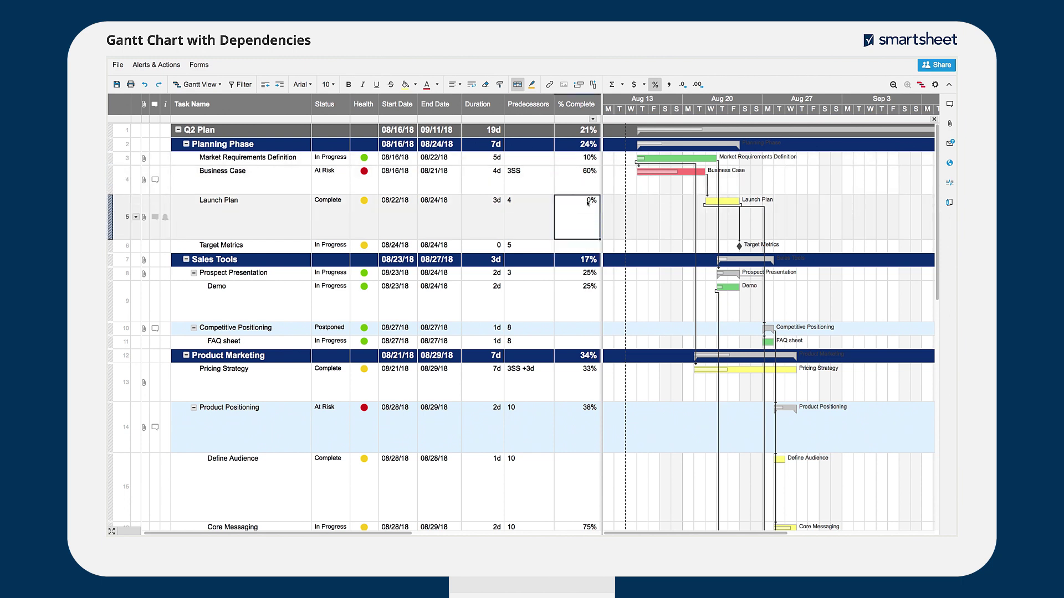
text(25%)
key(Return)
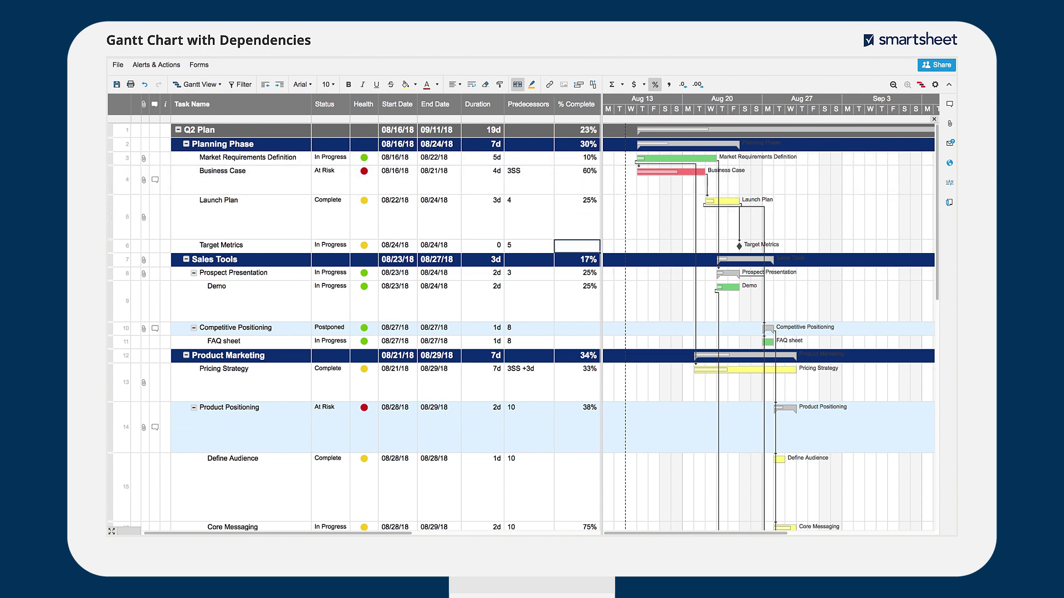
key(Escape)
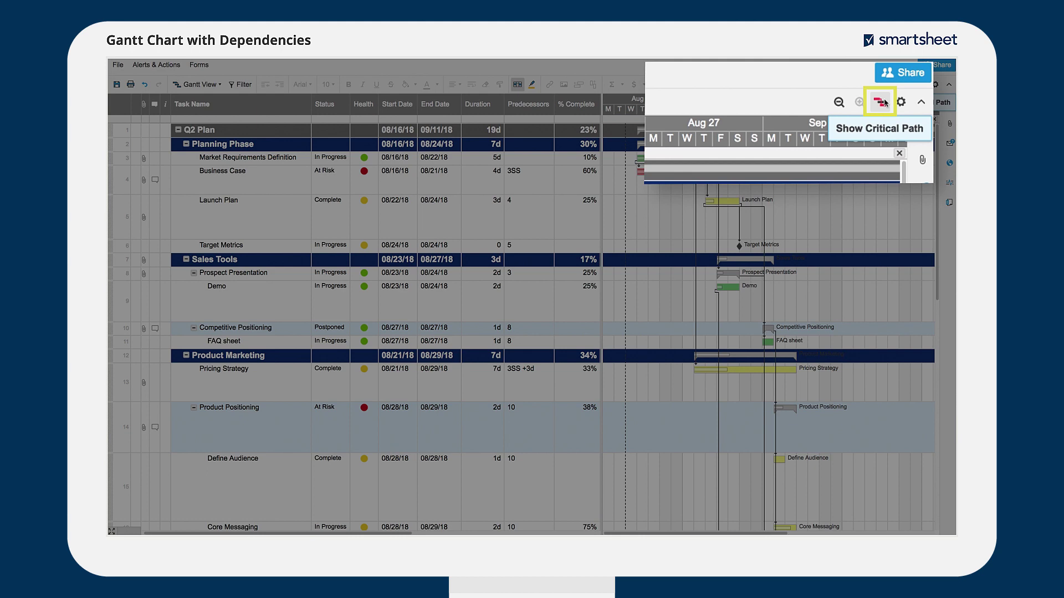
Step: Show the critical path and scroll through its red-highlighted bars and links
click(884, 103)
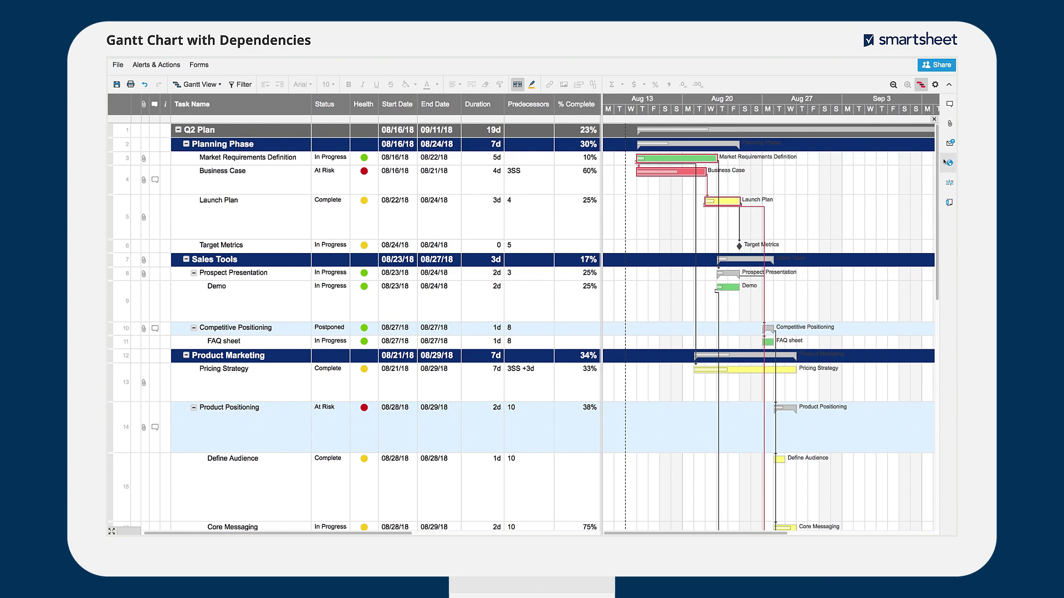
drag(938, 164, 949, 244)
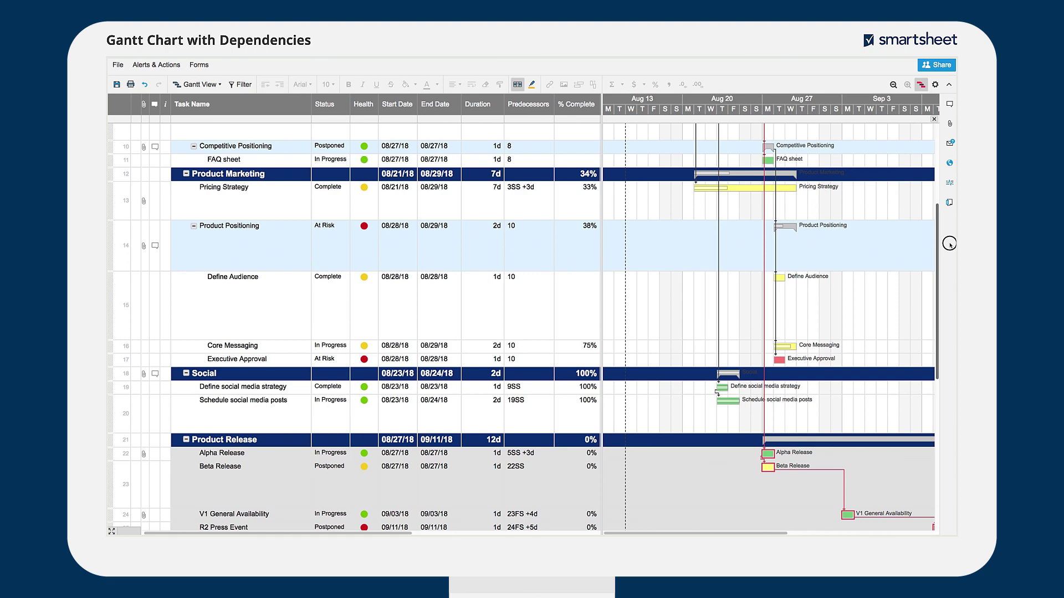
drag(949, 244, 946, 163)
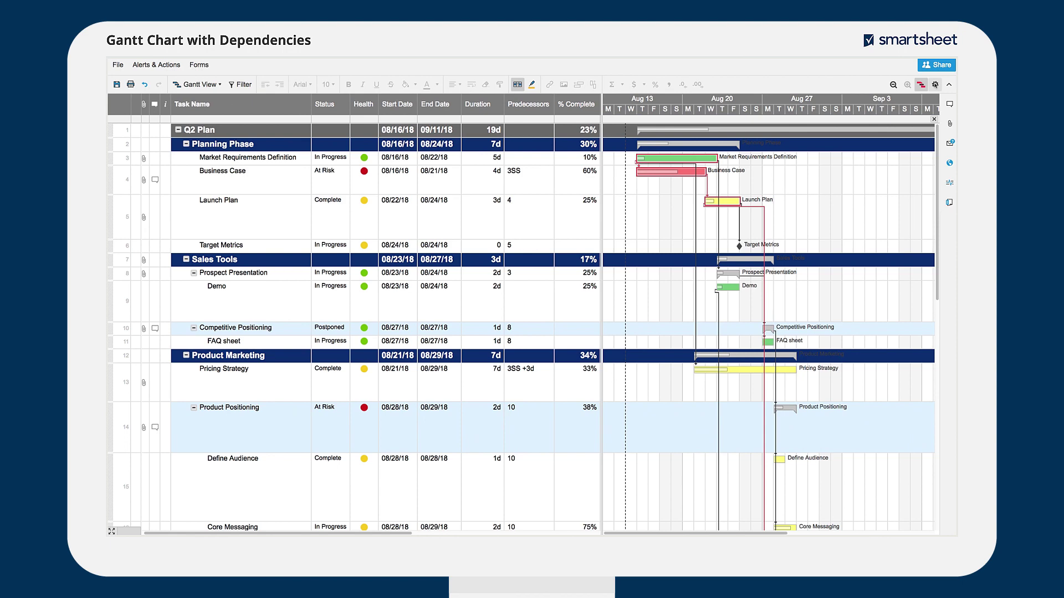
click(934, 85)
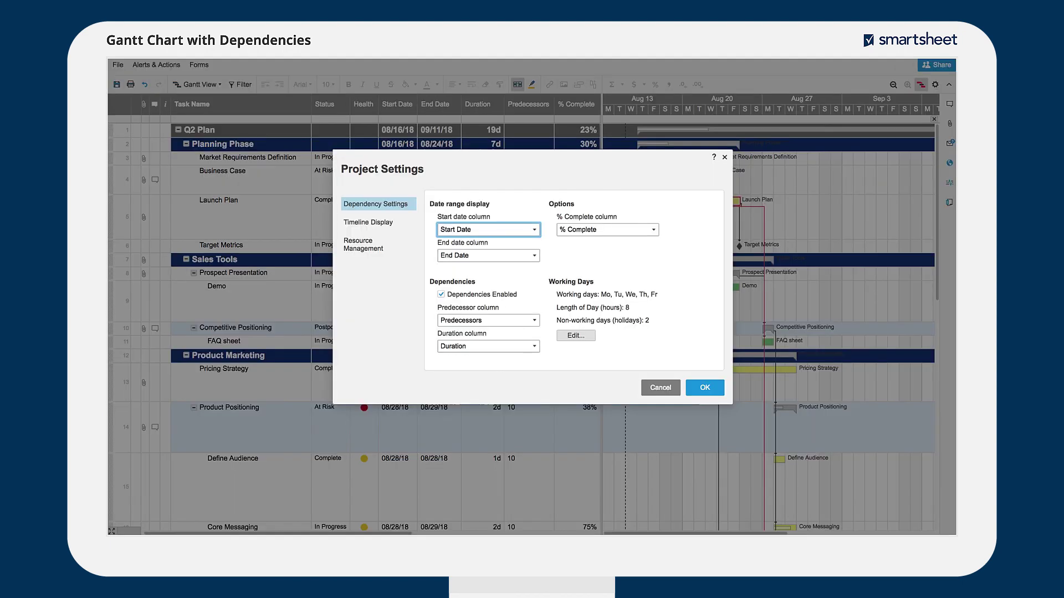
Step: Enable Resource Management in Project Settings with Assigned To as the resource column
click(365, 248)
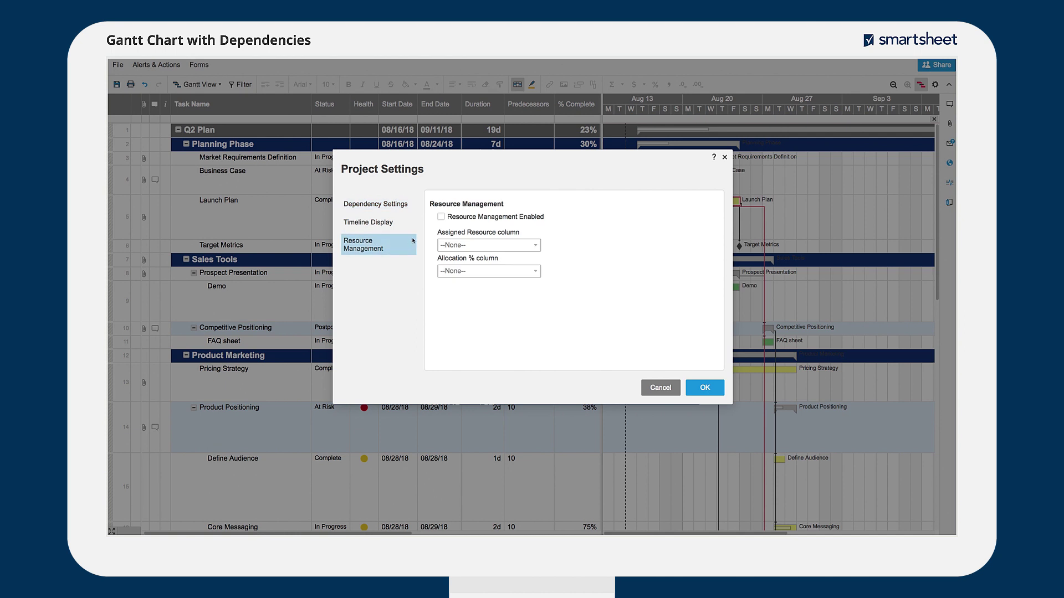
click(441, 218)
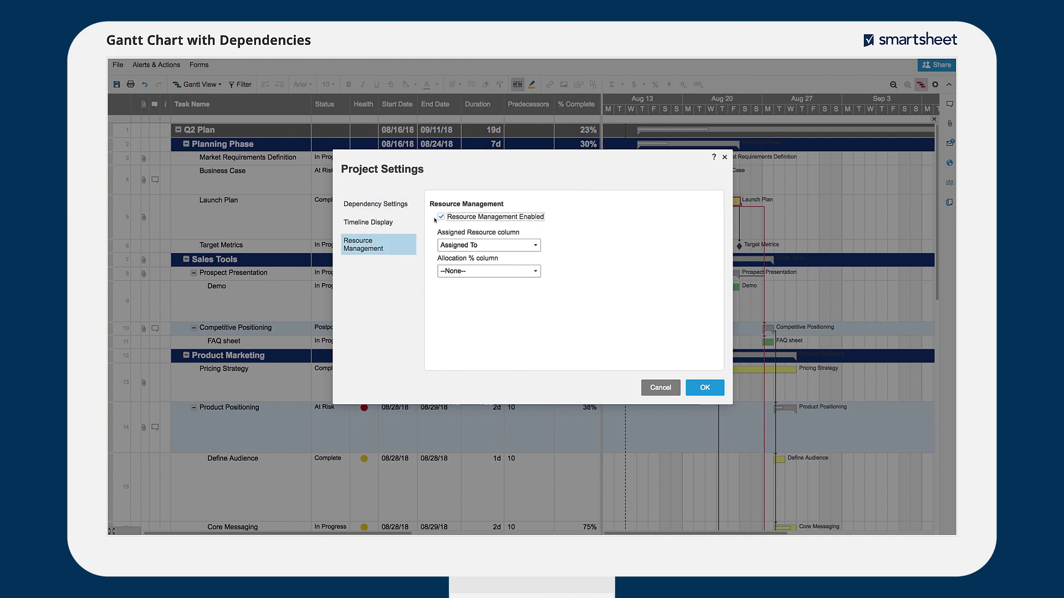
click(700, 386)
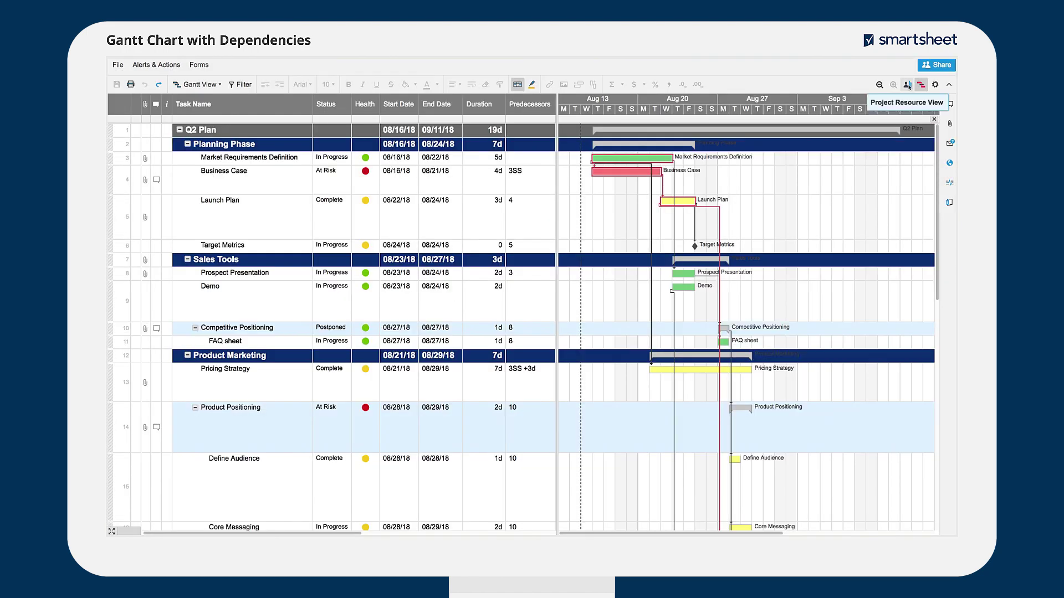